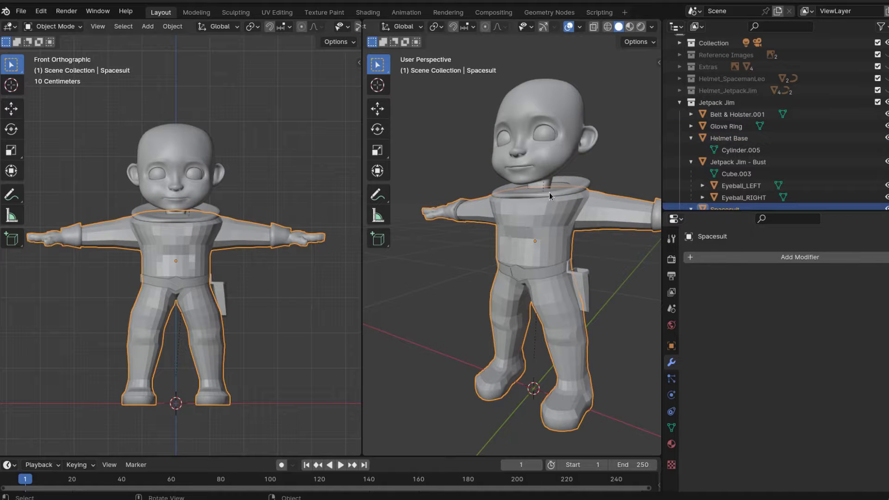
Add a second material slot to the spacesuit, create a new material in it and name it Gold
{"action": "left_click", "coordinate": [549, 193]}
{"action": "scroll", "coordinate": [561, 213], "scroll_direction": "down", "scroll_amount": 3}
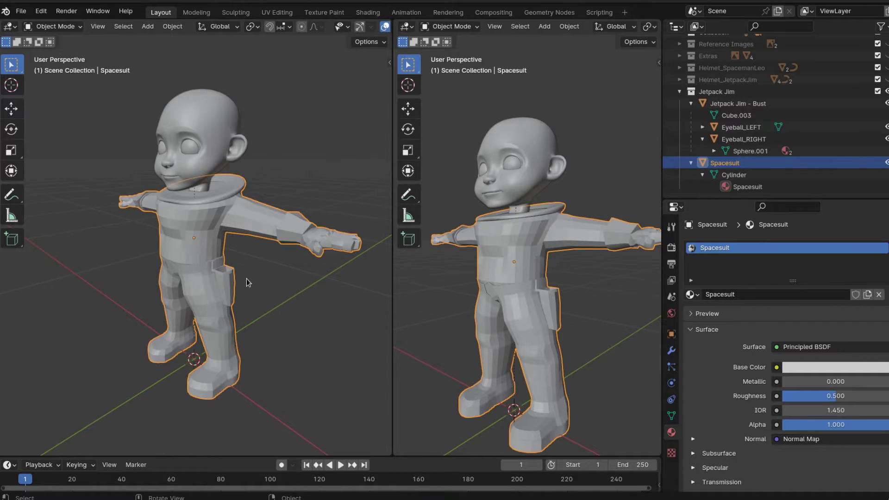
{"action": "left_click", "coordinate": [263, 277]}
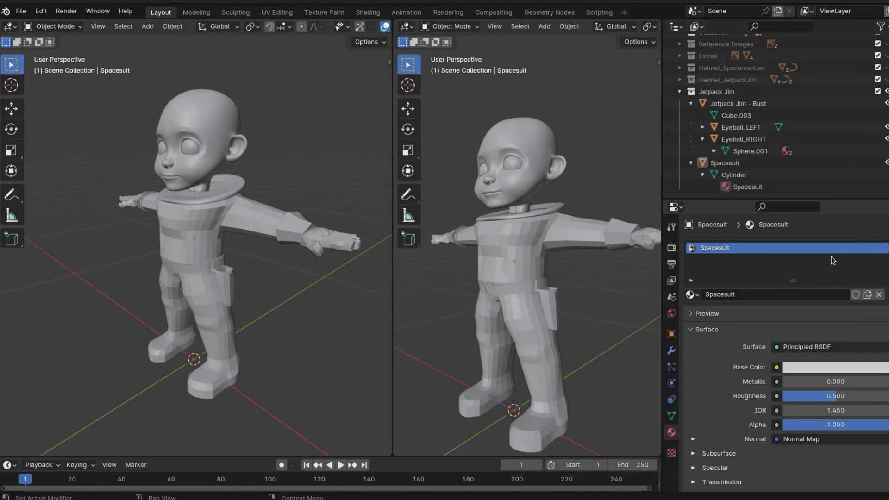
{"action": "left_click", "coordinate": [888, 248]}
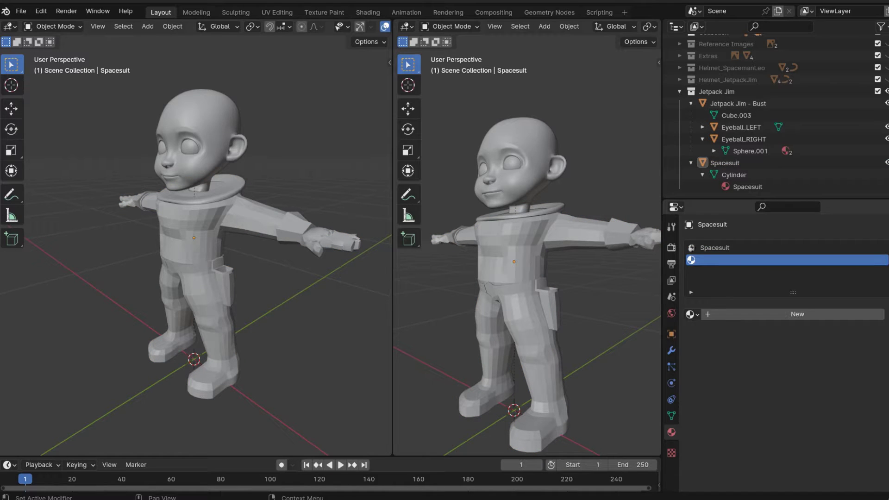
{"action": "left_click", "coordinate": [778, 315]}
{"action": "double_click", "coordinate": [708, 261]}
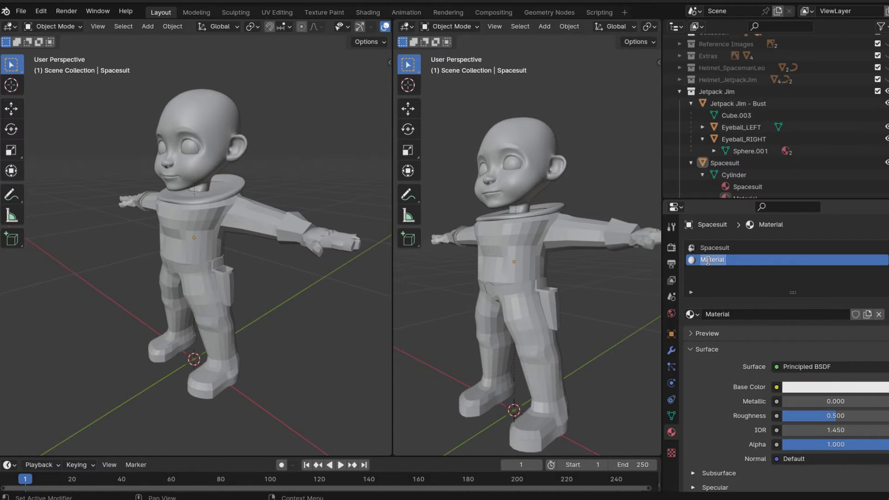
Clear the mesh selection and select the face loop running around the ring at the character's left wrist
{"action": "middle_click_drag", "start_coordinate": [333, 242], "coordinate": [366, 239]}
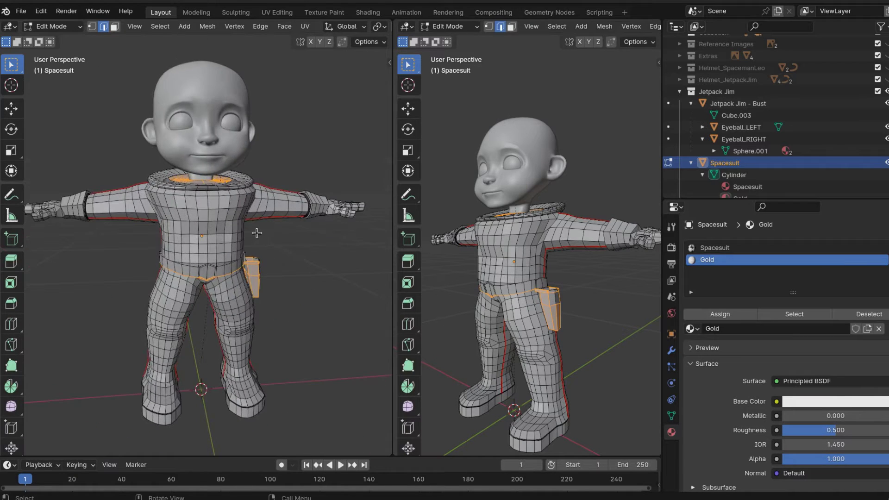
{"action": "scroll", "coordinate": [256, 232], "scroll_direction": "up", "scroll_amount": 5}
{"action": "middle_click_drag", "start_coordinate": [218, 246], "coordinate": [235, 259], "text": "shift"}
{"action": "scroll", "coordinate": [235, 259], "scroll_direction": "up", "scroll_amount": 1}
{"action": "left_click", "coordinate": [211, 185]}
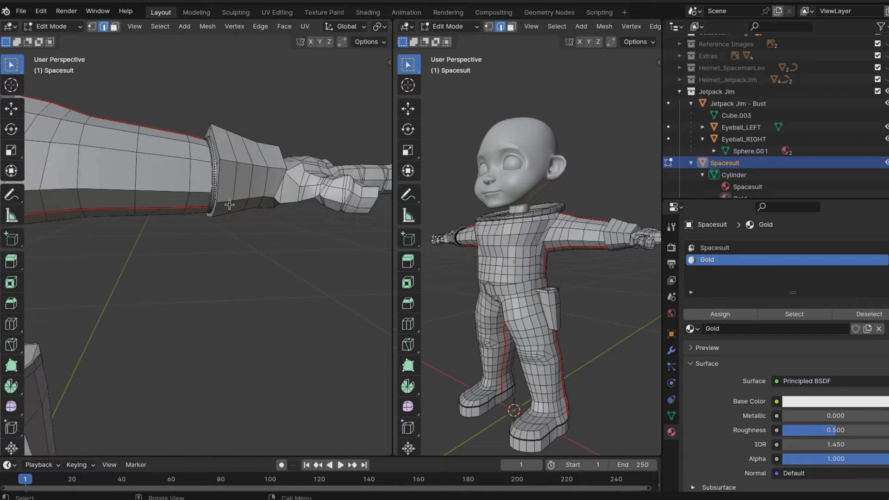
{"action": "scroll", "coordinate": [230, 206], "scroll_direction": "up", "scroll_amount": 3}
{"action": "middle_click_drag", "start_coordinate": [232, 206], "coordinate": [272, 221]}
{"action": "scroll", "coordinate": [235, 174], "scroll_direction": "up", "scroll_amount": 2}
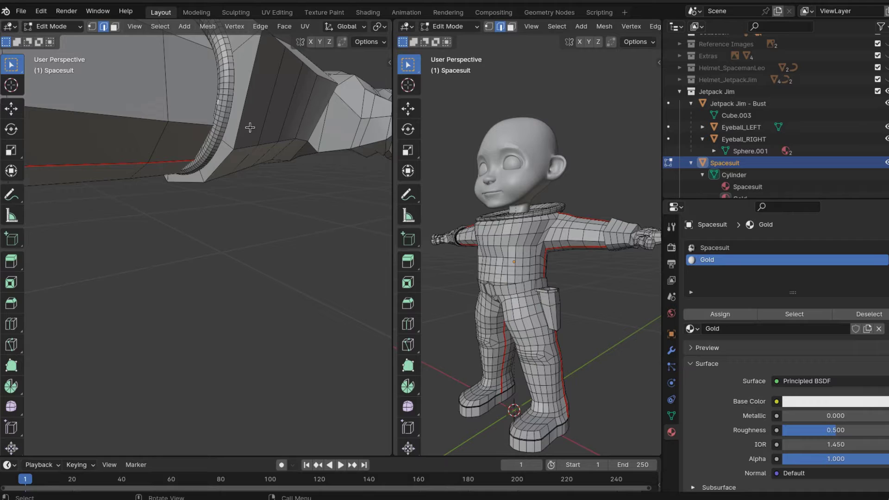
{"action": "middle_click_drag", "start_coordinate": [250, 128], "coordinate": [50, 173]}
{"action": "key", "text": "3"}
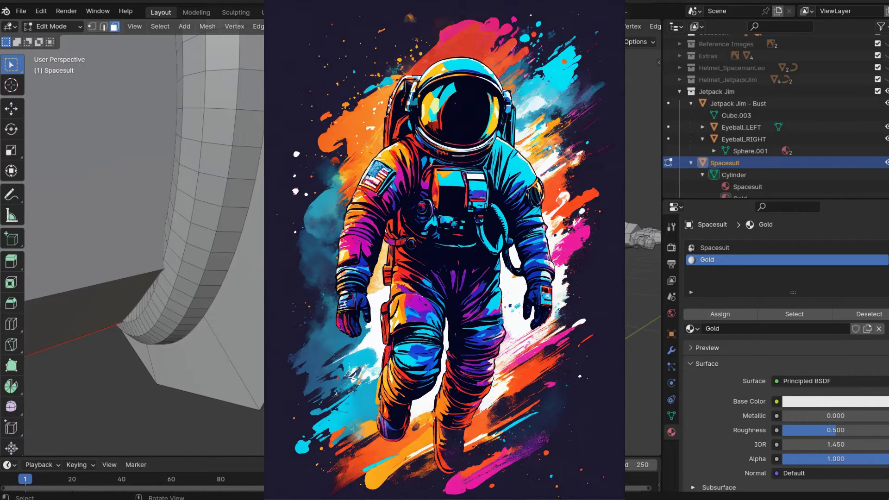
{"action": "left_click", "coordinate": [217, 126]}
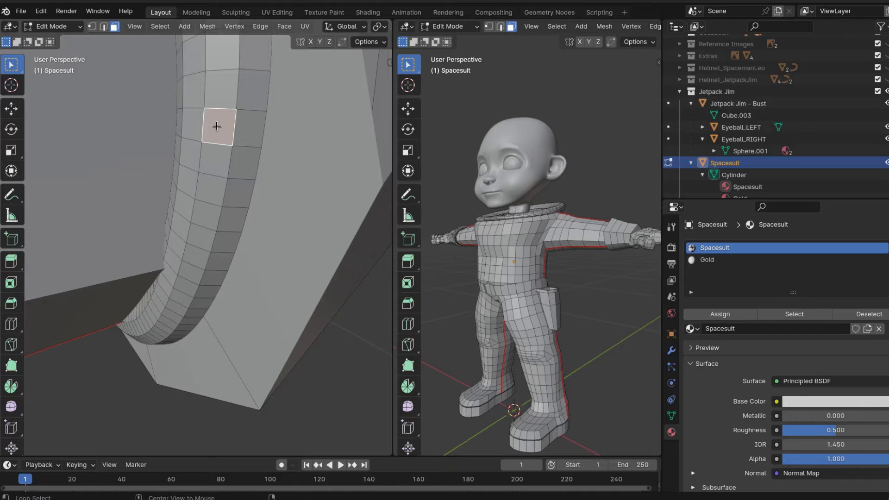
{"action": "left_click", "coordinate": [217, 126], "text": "alt"}
{"action": "left_click", "coordinate": [216, 94], "text": "alt"}
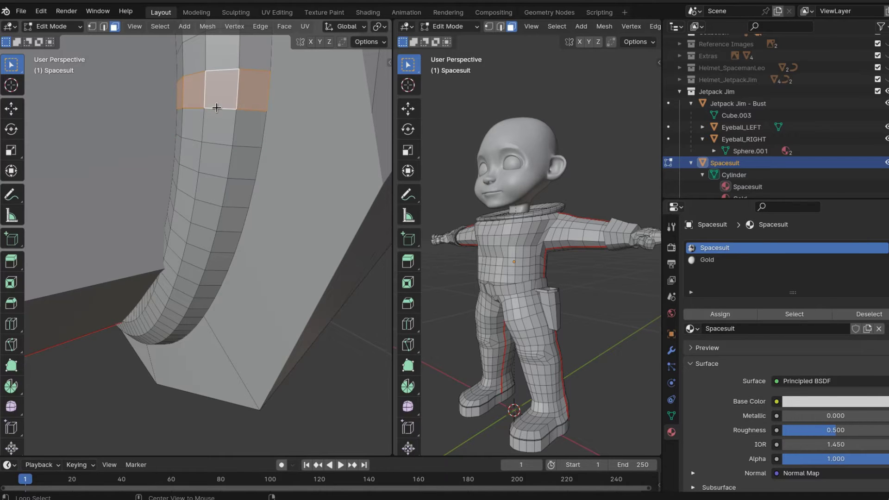
{"action": "left_click", "coordinate": [211, 111], "text": "alt"}
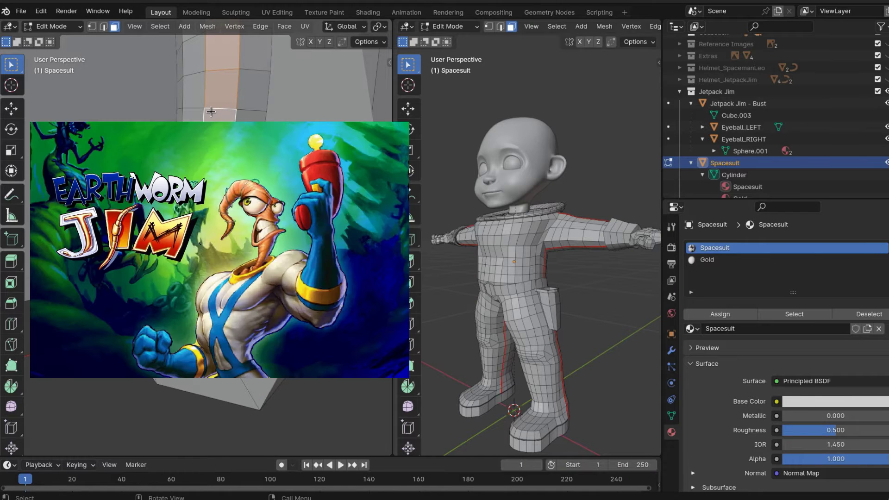
Grow the face selection in X-ray wireframe display until it covers the entire wrist ring
{"action": "key", "text": "ctrl+KP_Add"}
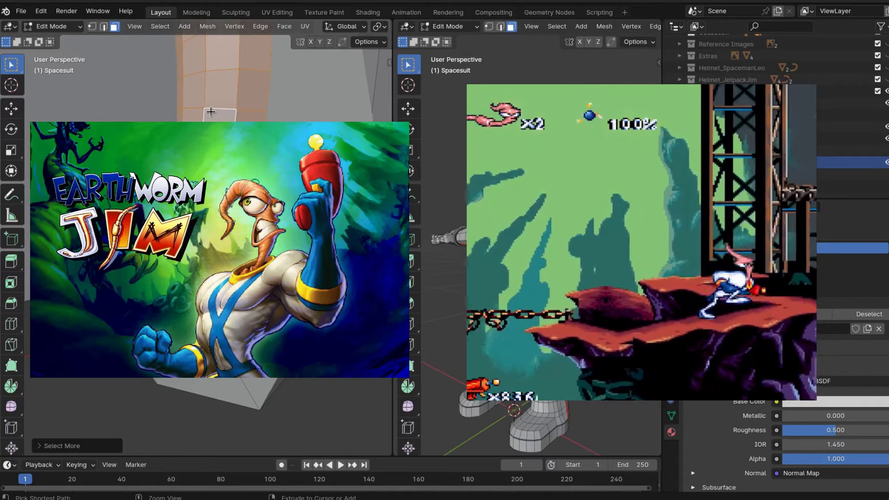
{"action": "scroll", "coordinate": [153, 75], "scroll_direction": "down", "scroll_amount": 4}
{"action": "middle_click_drag", "start_coordinate": [152, 75], "coordinate": [232, 88]}
{"action": "scroll", "coordinate": [208, 79], "scroll_direction": "down", "scroll_amount": 4}
{"action": "middle_click_drag", "start_coordinate": [231, 139], "coordinate": [259, 157]}
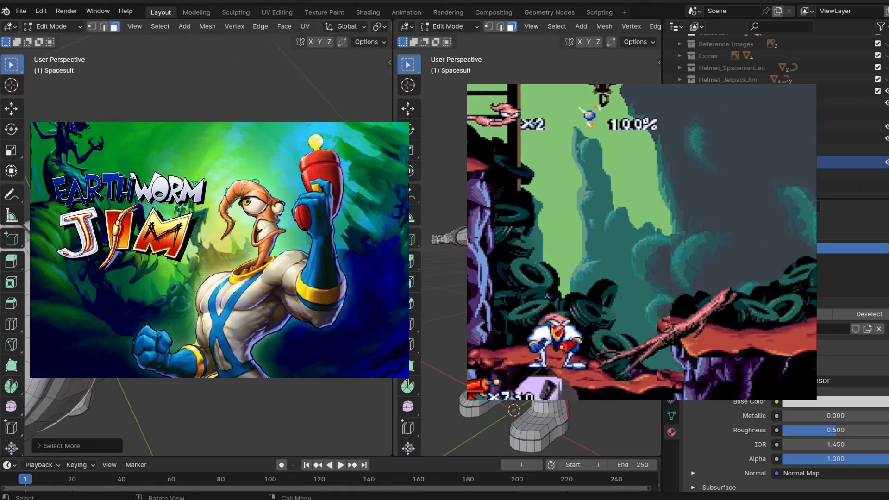
{"action": "middle_click_drag", "start_coordinate": [342, 26], "coordinate": [93, 11]}
{"action": "left_click", "coordinate": [338, 26]}
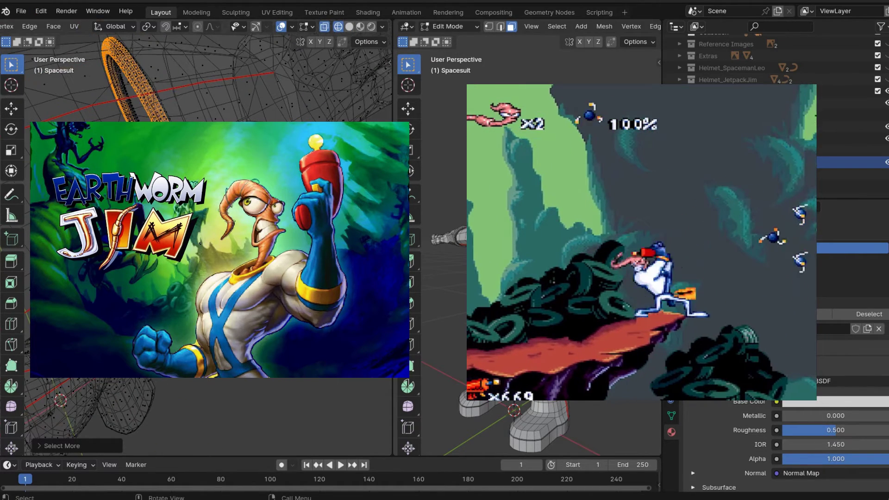
{"action": "key", "text": "ctrl"}
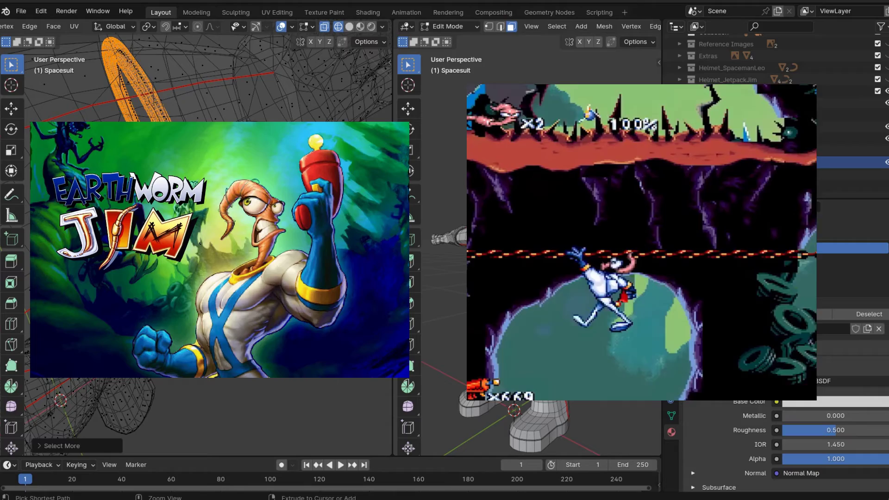
{"action": "middle_click_drag", "start_coordinate": [209, 185], "coordinate": [223, 199]}
Assign the Gold material to the selected wrist ring and set its base color to golden yellow
{"action": "left_click", "coordinate": [718, 259]}
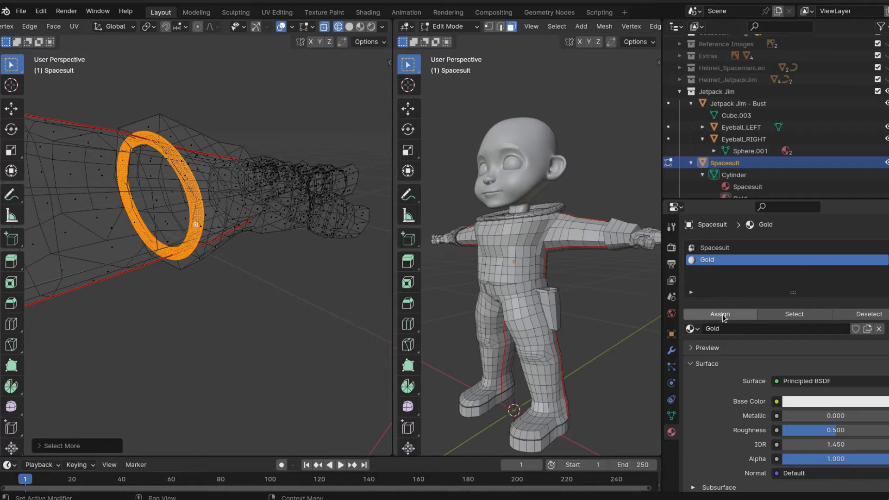
{"action": "left_click", "coordinate": [723, 316]}
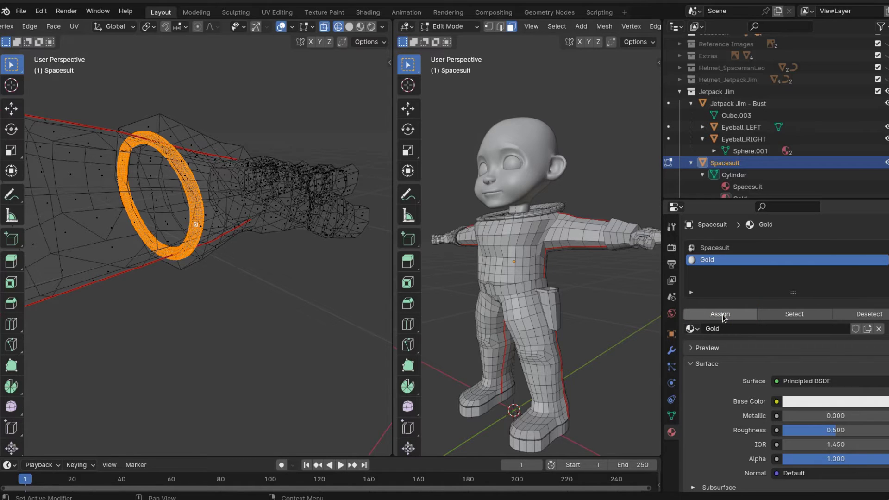
{"action": "left_click", "coordinate": [843, 405]}
{"action": "left_click", "coordinate": [793, 288]}
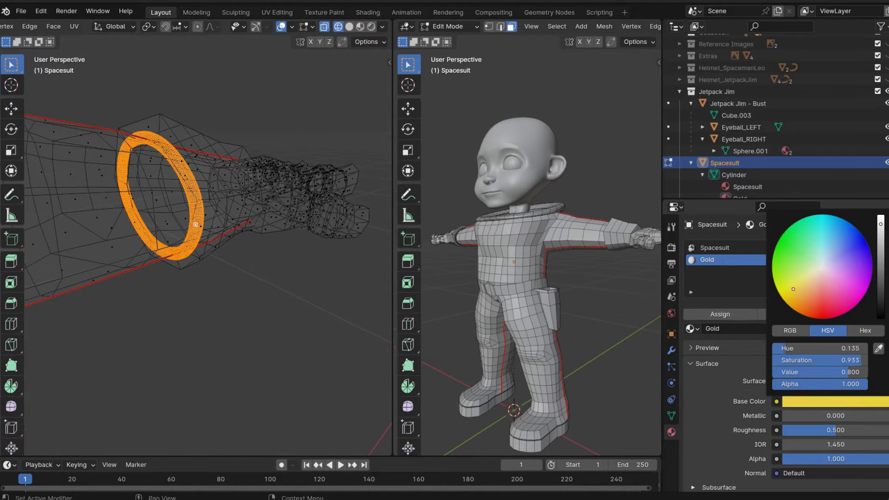
{"action": "mouse_move", "coordinate": [789, 291]}
{"action": "left_mouse_down"}
{"action": "mouse_move", "coordinate": [786, 284]}
{"action": "mouse_move", "coordinate": [789, 293]}
{"action": "left_mouse_up"}
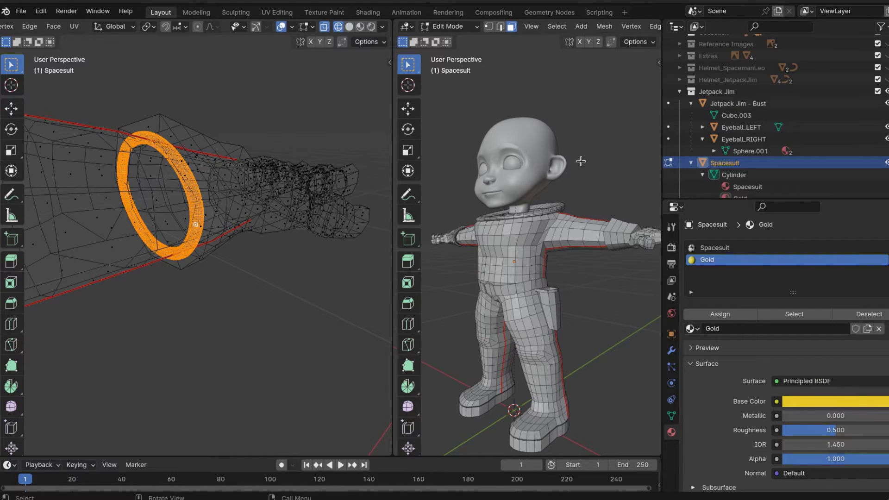
Examine the opposite wrist ring in front orthographic wireframe view, toggling X-ray display
{"action": "middle_click_drag", "start_coordinate": [187, 276], "coordinate": [192, 241], "text": "ctrl"}
{"action": "key", "text": "KP_1"}
{"action": "left_click", "coordinate": [329, 27]}
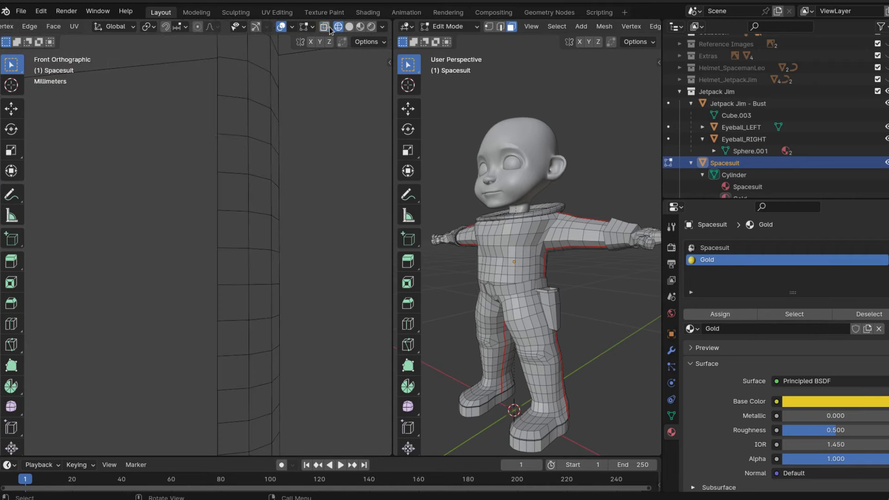
{"action": "left_click", "coordinate": [325, 26]}
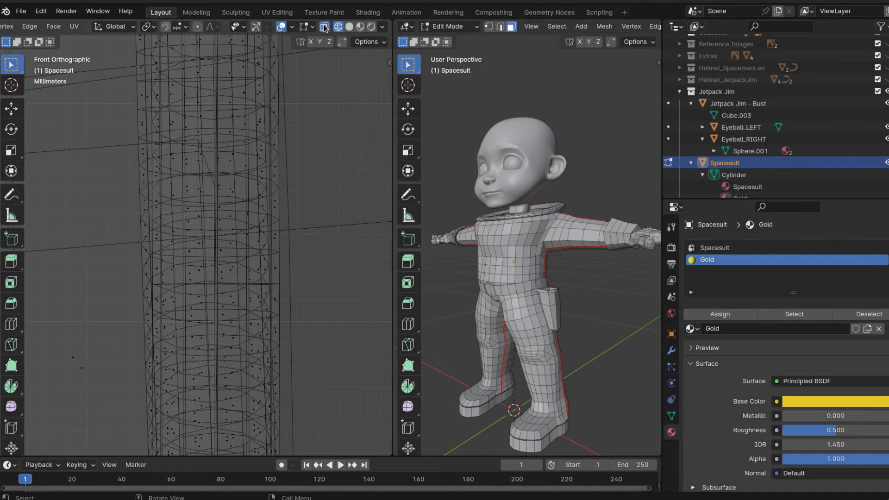
{"action": "scroll", "coordinate": [276, 109], "scroll_direction": "down", "scroll_amount": 8}
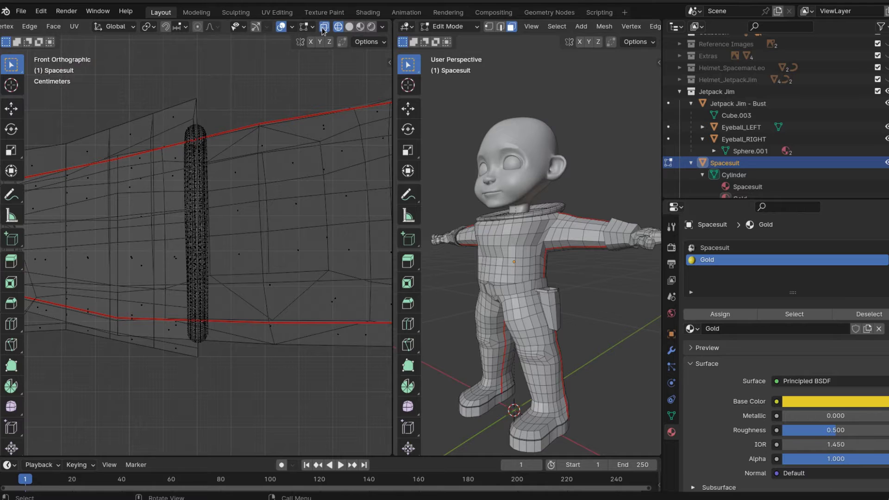
{"action": "left_click", "coordinate": [323, 28]}
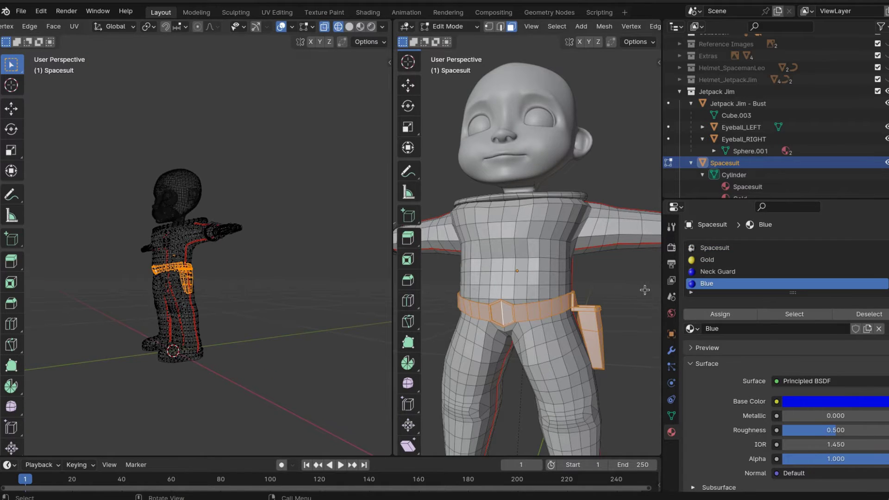
Extend the belt and holster selection to include the glove and its cuff, growing it from the hand in top orthographic wireframe view
{"action": "scroll", "coordinate": [645, 289], "scroll_direction": "down", "scroll_amount": 4}
{"action": "middle_click_drag", "start_coordinate": [633, 292], "coordinate": [513, 309]}
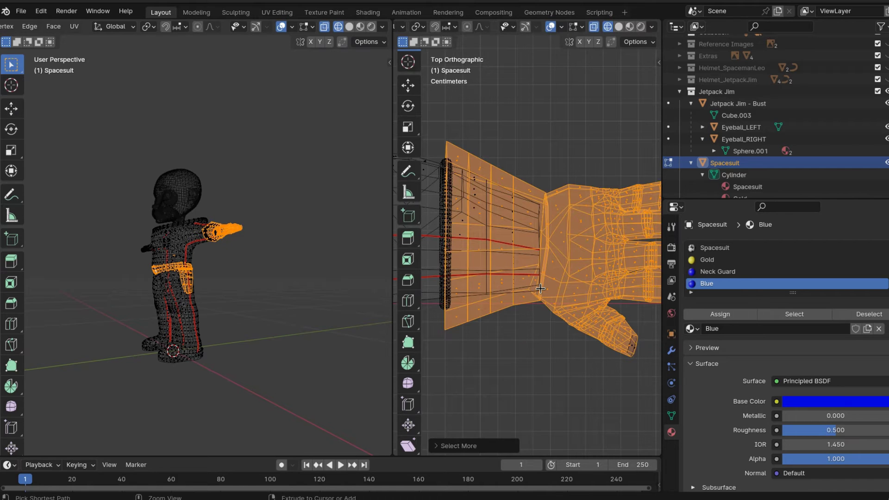
{"action": "key", "text": "ctrl+KP_Add"}
{"action": "scroll", "coordinate": [540, 288], "scroll_direction": "down", "scroll_amount": 3}
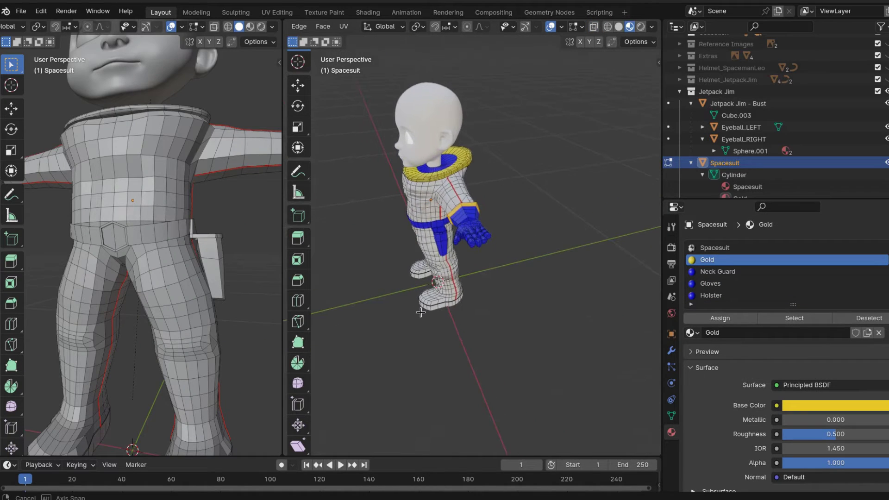
Rename the Gold material as Silver and change its base color to a near-white tone
{"action": "middle_click_drag", "start_coordinate": [421, 313], "coordinate": [523, 269]}
{"action": "scroll", "coordinate": [523, 269], "scroll_direction": "up", "scroll_amount": 6}
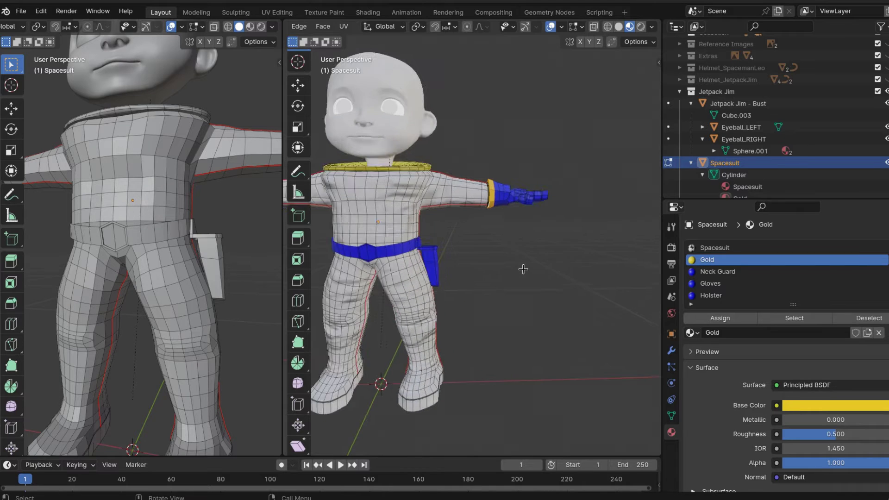
{"action": "scroll", "coordinate": [524, 269], "scroll_direction": "down", "scroll_amount": 4}
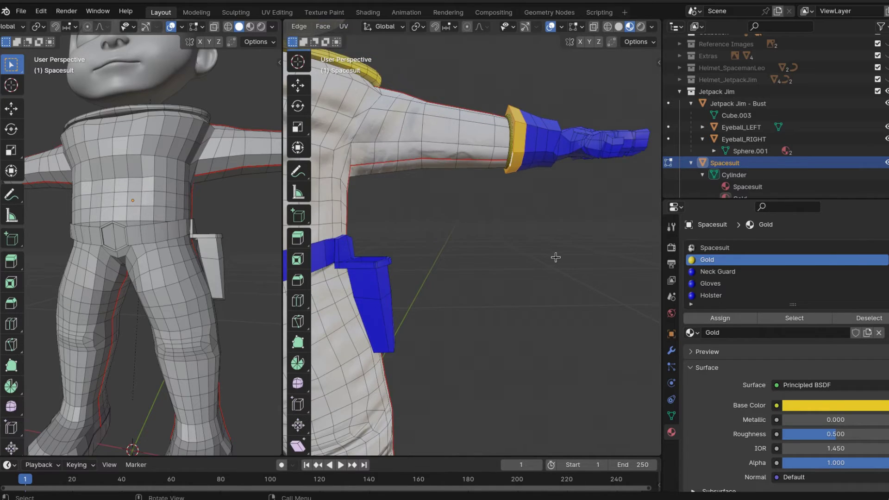
{"action": "scroll", "coordinate": [525, 271], "scroll_direction": "up", "scroll_amount": 4}
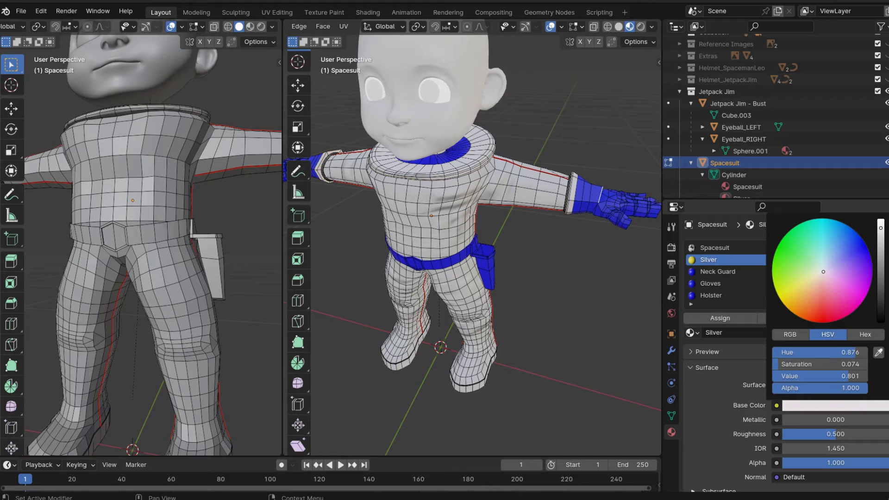
{"action": "left_click_drag", "start_coordinate": [820, 272], "coordinate": [810, 275]}
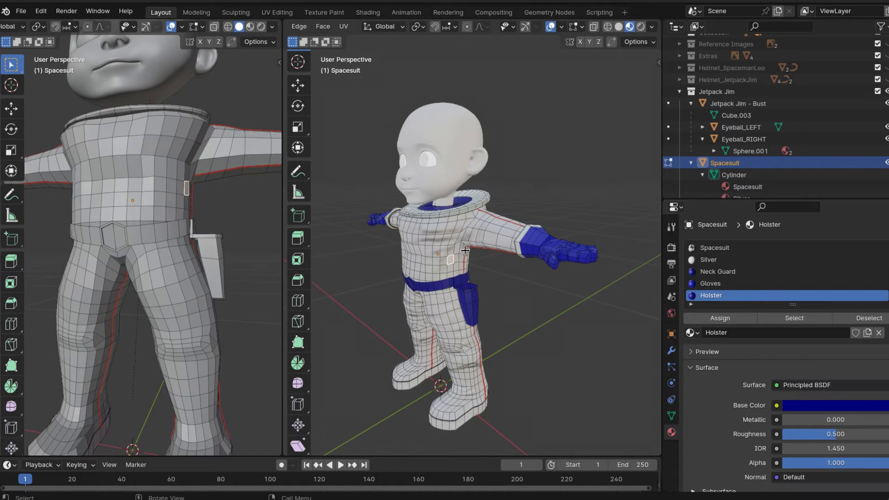
Adjust the brightness of the Neck Guard material's dark blue base color
{"action": "left_click", "coordinate": [715, 272]}
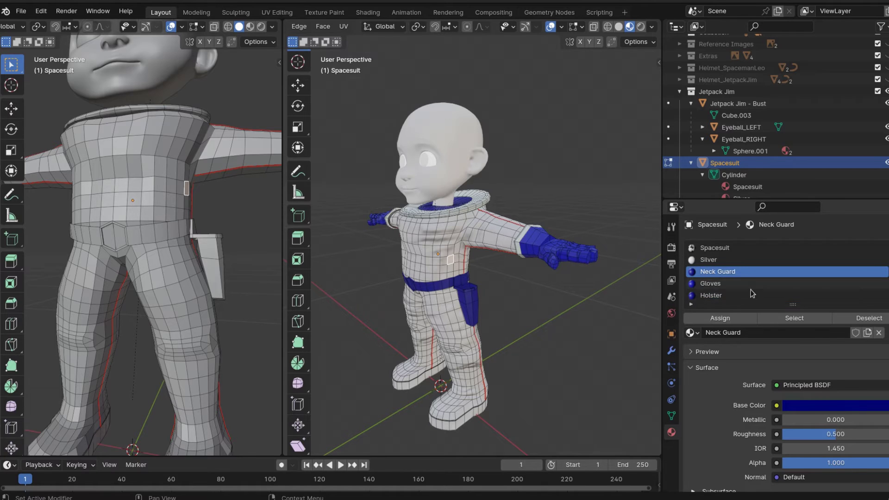
{"action": "left_click", "coordinate": [844, 406]}
{"action": "left_click_drag", "start_coordinate": [880, 306], "coordinate": [881, 292]}
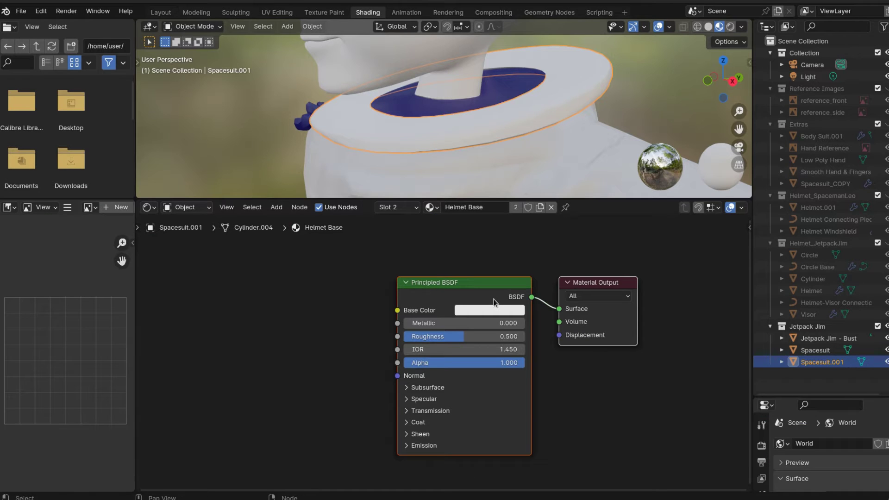
Rename the Spacesuit.001 object as Helmet Base and delete the Principled BSDF node from its material
{"action": "double_click", "coordinate": [820, 363]}
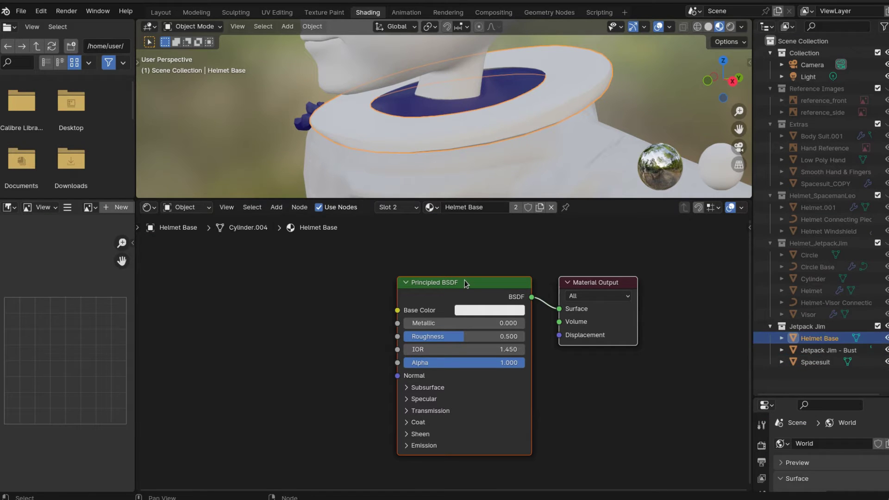
{"action": "left_click", "coordinate": [466, 282]}
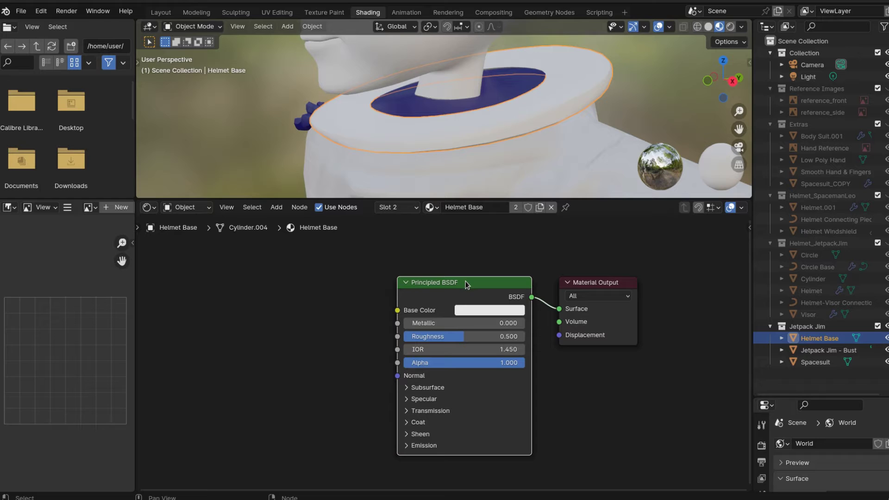
{"action": "key", "text": "Delete"}
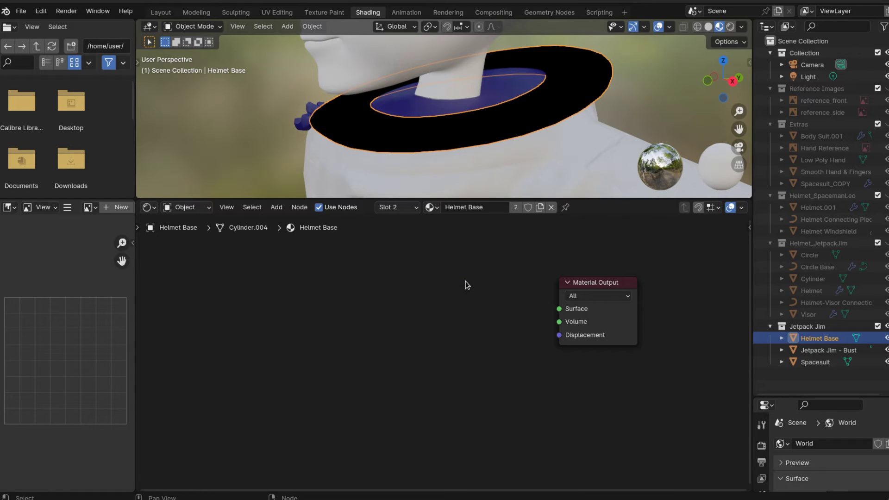
Add a Glossy BSDF node to the Helmet Base material and connect it to the Material Output's Surface
{"action": "key", "text": "shift+a"}
{"action": "left_click", "coordinate": [466, 281]}
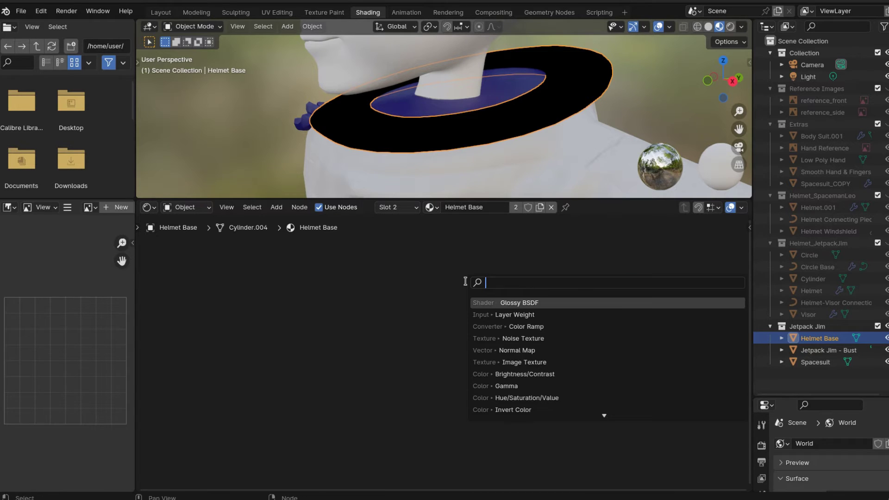
{"action": "type", "text": "glossy"}
{"action": "key", "text": "Return"}
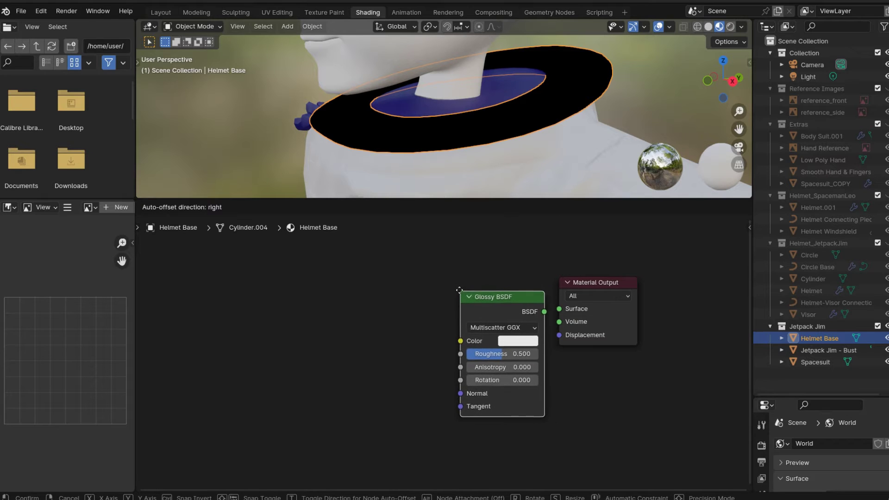
{"action": "left_click", "coordinate": [464, 294]}
{"action": "scroll", "coordinate": [556, 339], "scroll_direction": "up", "scroll_amount": 5}
Add Color Ramp and Layer Weight nodes, linking Facing to the ramp's Fac and the ramp's Color to the Glossy BSDF Color
{"action": "scroll", "coordinate": [570, 334], "scroll_direction": "down", "scroll_amount": 2}
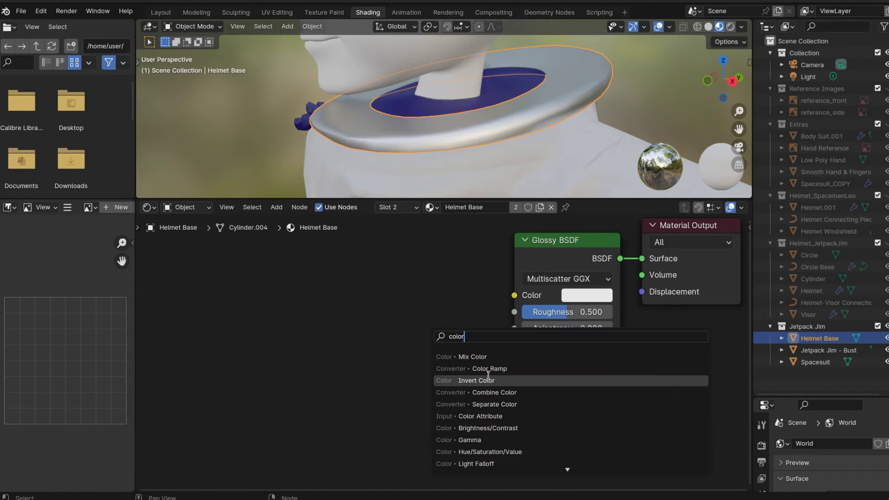
{"action": "left_click", "coordinate": [489, 369]}
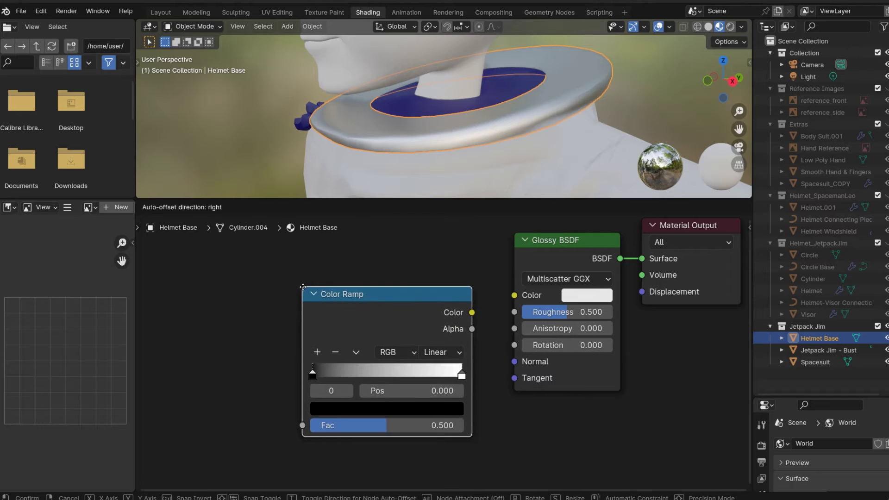
{"action": "left_click", "coordinate": [303, 287]}
{"action": "scroll", "coordinate": [566, 401], "scroll_direction": "down", "scroll_amount": 1}
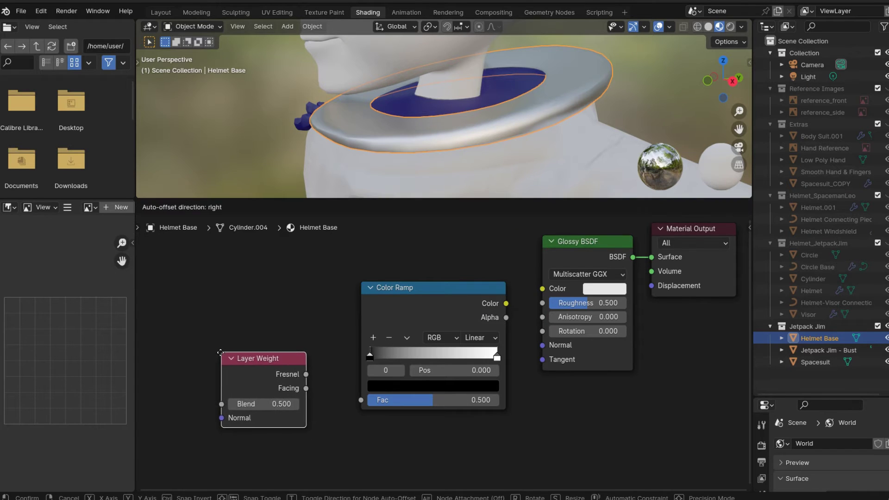
{"action": "left_click", "coordinate": [224, 360]}
{"action": "left_click_drag", "start_coordinate": [286, 384], "coordinate": [361, 400]}
{"action": "left_click_drag", "start_coordinate": [506, 304], "coordinate": [542, 289]}
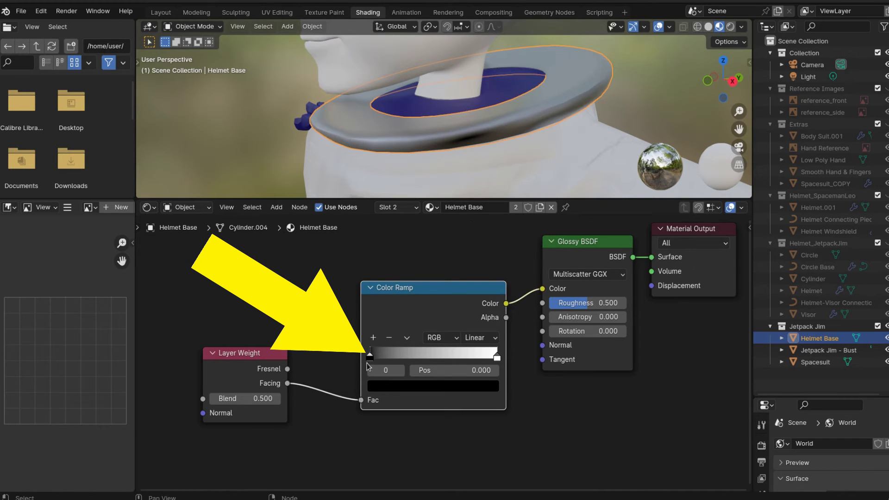
Set the Color Ramp's first stop to white and last stop to black, and the Glossy BSDF roughness to 0.200
{"action": "left_click_drag", "start_coordinate": [370, 359], "coordinate": [332, 366]}
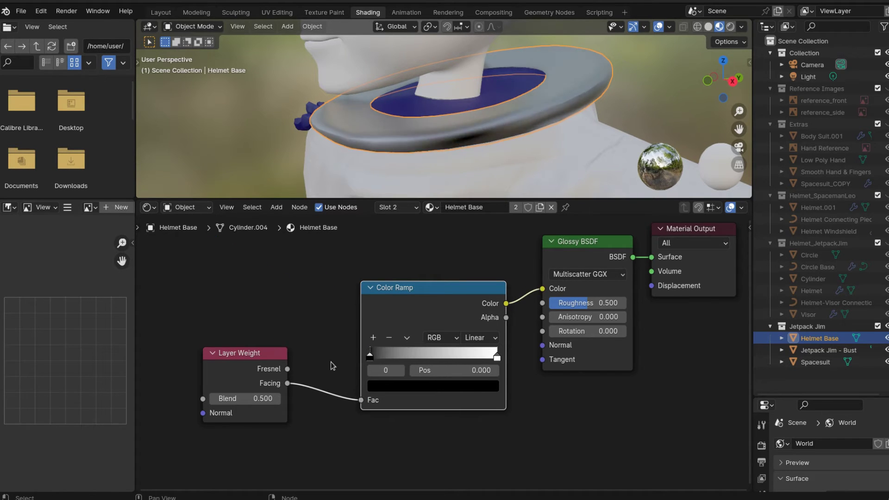
{"action": "left_click", "coordinate": [440, 387]}
{"action": "left_click_drag", "start_coordinate": [491, 299], "coordinate": [491, 190]}
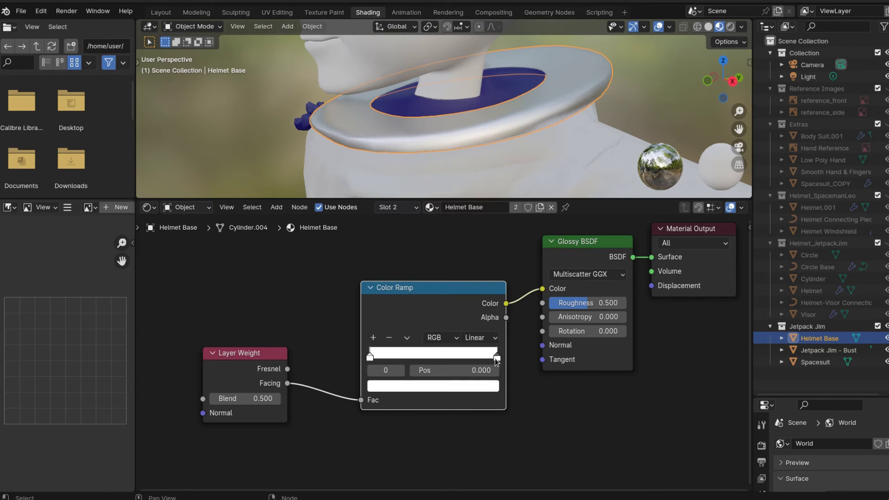
{"action": "left_click", "coordinate": [497, 358]}
{"action": "left_click", "coordinate": [493, 386]}
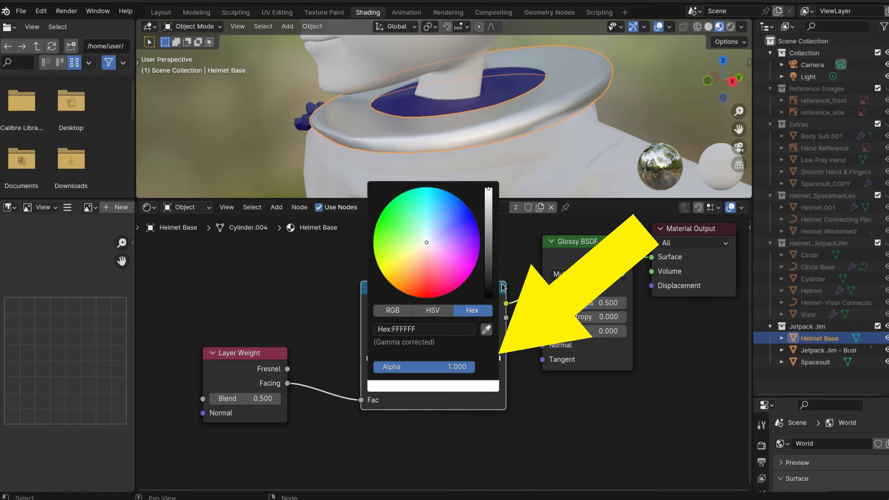
{"action": "left_click_drag", "start_coordinate": [490, 200], "coordinate": [485, 301]}
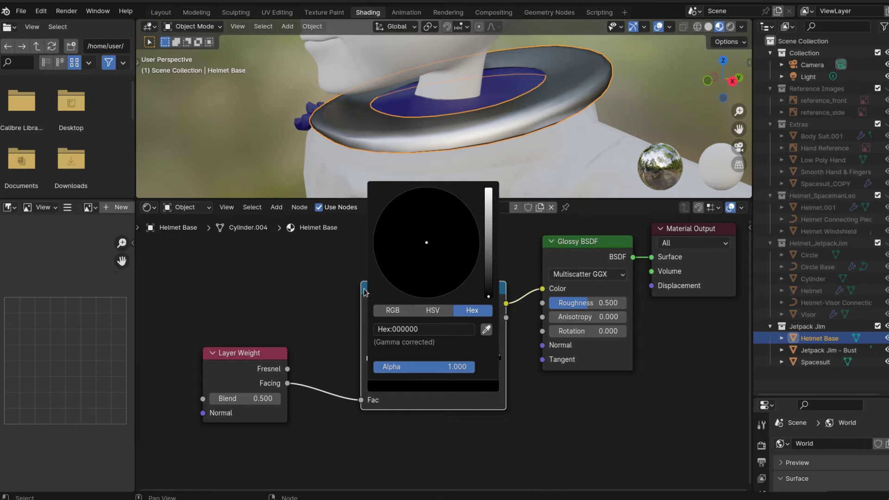
{"action": "left_click", "coordinate": [371, 356]}
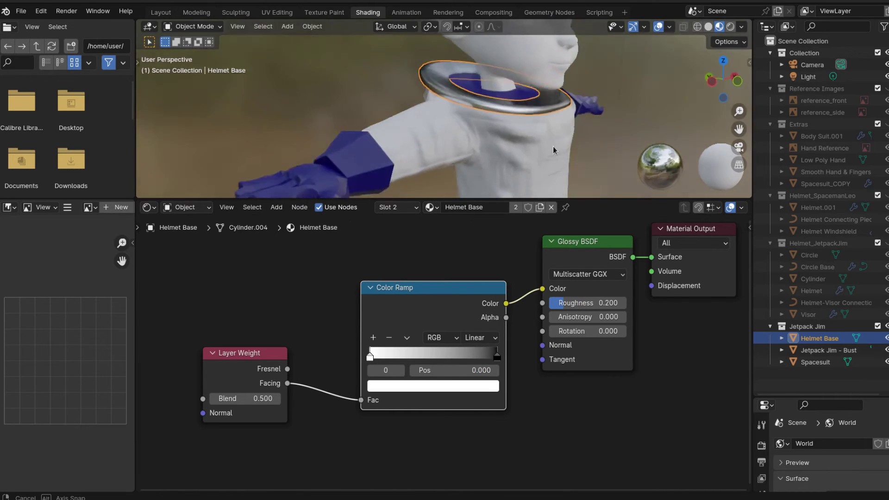
Switch the viewport to rendered shading and enable the transparent film background
{"action": "middle_click_drag", "start_coordinate": [553, 147], "coordinate": [361, 138]}
{"action": "left_click", "coordinate": [730, 27]}
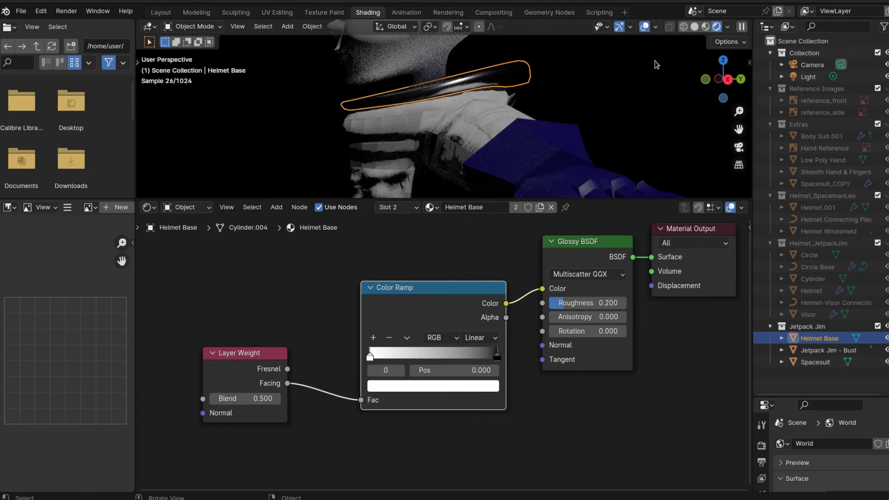
{"action": "mouse_move", "coordinate": [481, 129]}
{"action": "middle_mouse_down"}
{"action": "mouse_move", "coordinate": [483, 144]}
{"action": "mouse_move", "coordinate": [498, 111]}
{"action": "middle_mouse_up"}
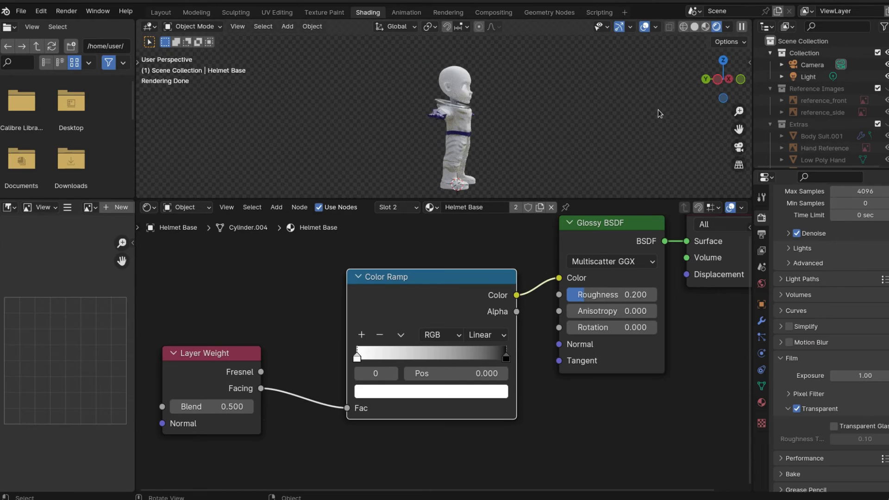
Show the Helmet_JetpackJim collection and delete its Cylinder object
{"action": "left_click", "coordinate": [599, 27]}
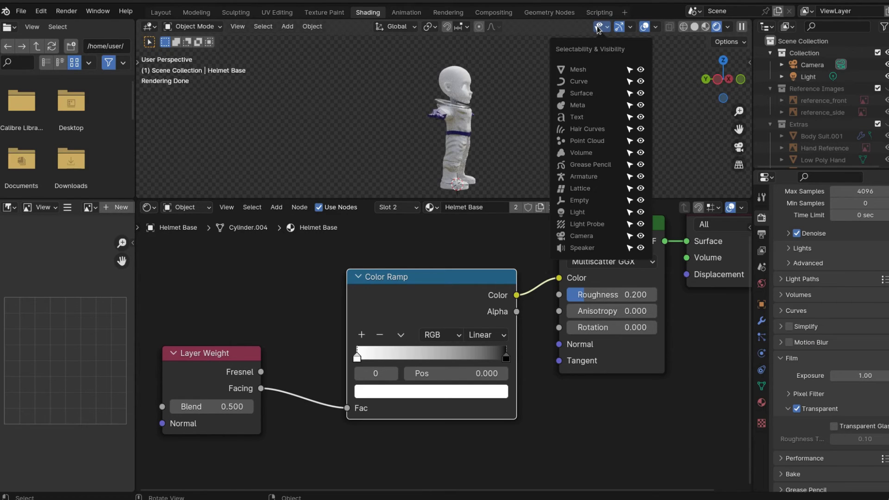
{"action": "left_click", "coordinate": [630, 27]}
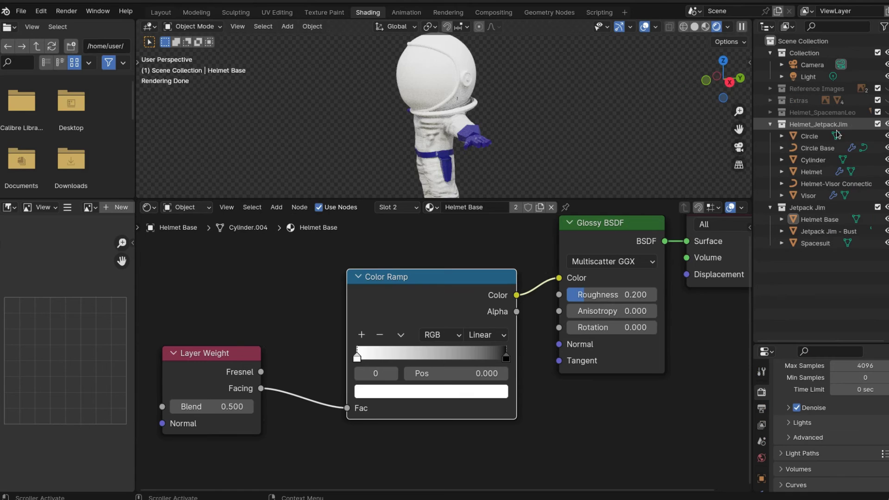
{"action": "right_click", "coordinate": [799, 163]}
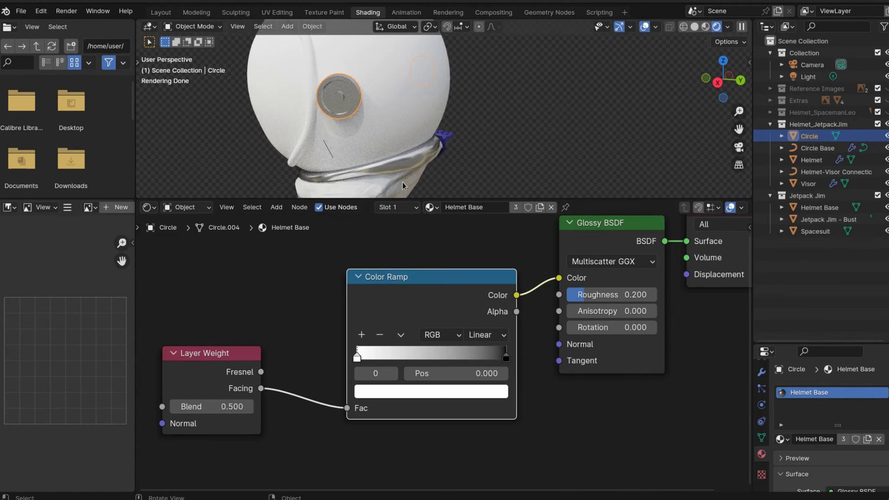
Assign the Helmet Base material to the Helmet-Visor Connection and select the base ring around the helmet's side disc
{"action": "middle_click_drag", "start_coordinate": [402, 182], "coordinate": [427, 130]}
{"action": "scroll", "coordinate": [426, 128], "scroll_direction": "up", "scroll_amount": 4}
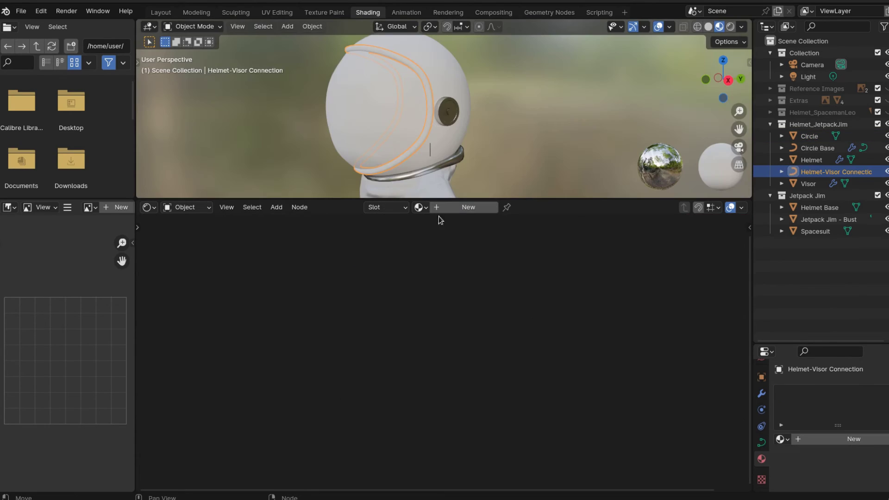
{"action": "left_click", "coordinate": [419, 207]}
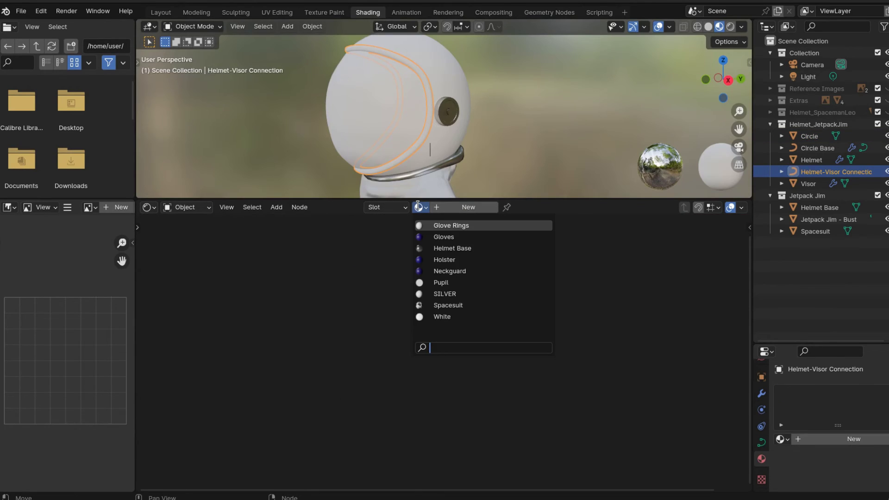
{"action": "left_click", "coordinate": [453, 248]}
{"action": "middle_click_drag", "start_coordinate": [473, 119], "coordinate": [405, 140]}
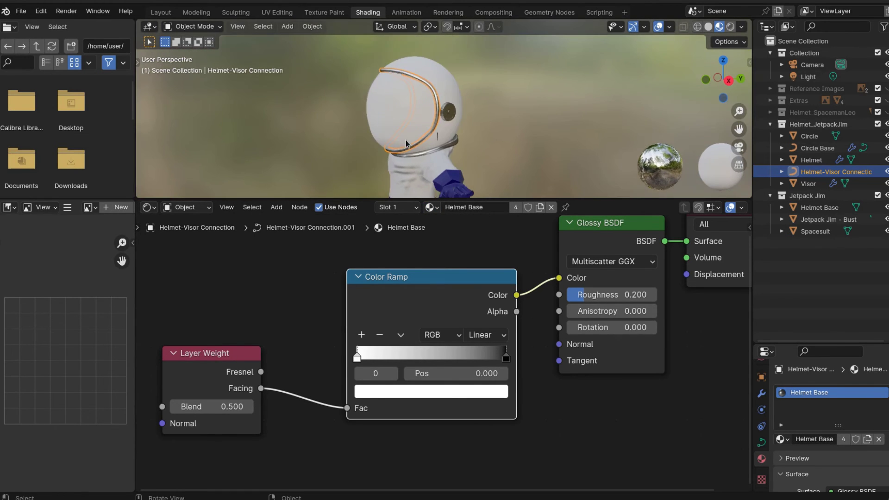
{"action": "scroll", "coordinate": [531, 138], "scroll_direction": "up", "scroll_amount": 8}
{"action": "scroll", "coordinate": [404, 117], "scroll_direction": "down", "scroll_amount": 3}
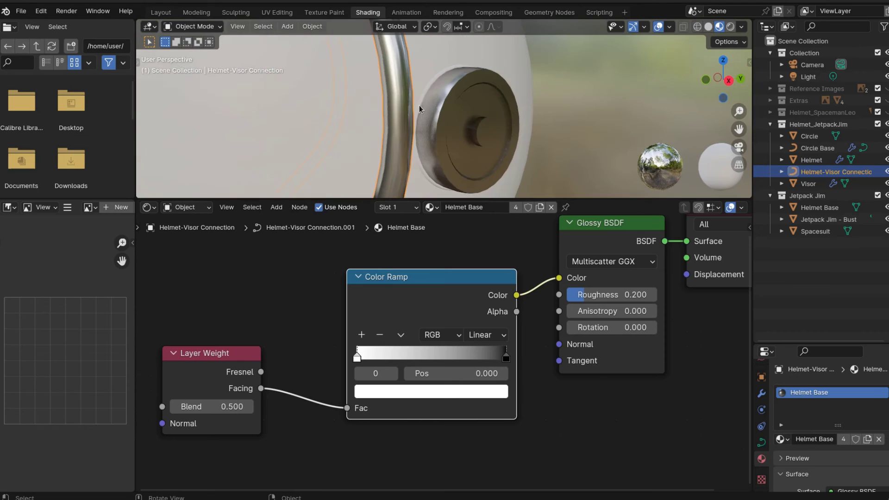
{"action": "left_click", "coordinate": [421, 104]}
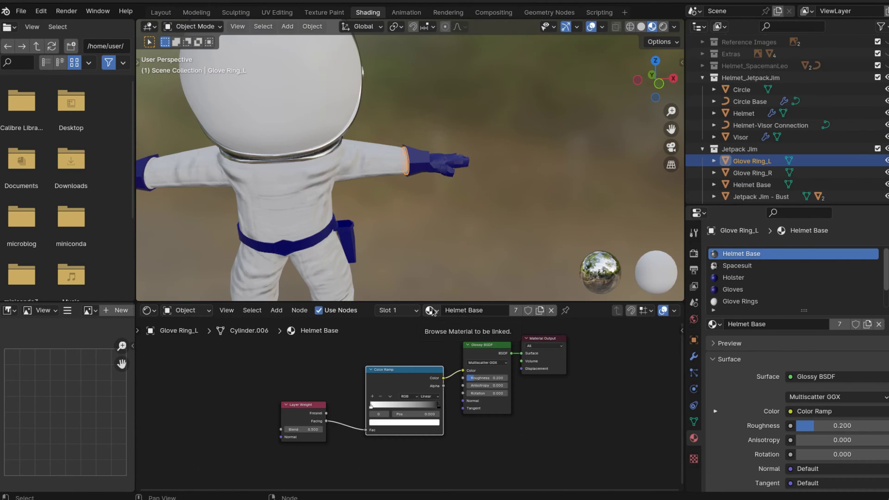
Select the left glove ring, Glove Ring_L, and activate the Gloves material in its slot 8
{"action": "left_click", "coordinate": [431, 310]}
{"action": "left_click", "coordinate": [431, 309]}
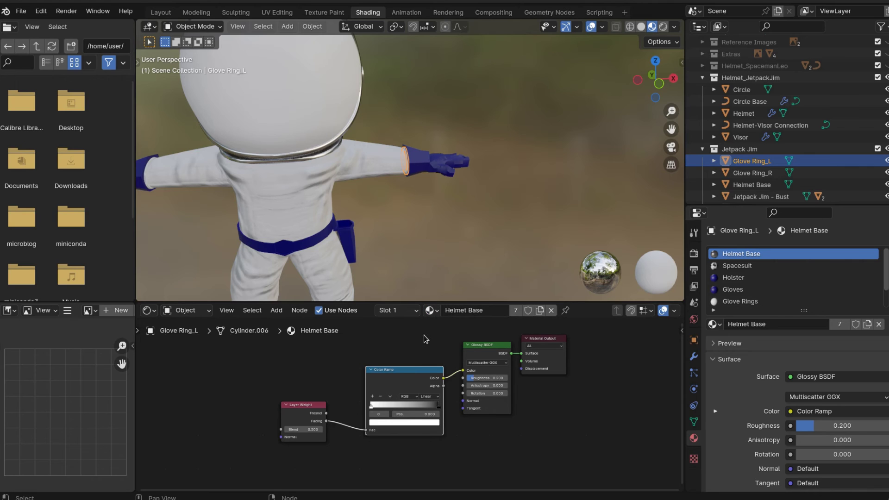
{"action": "left_click", "coordinate": [344, 236]}
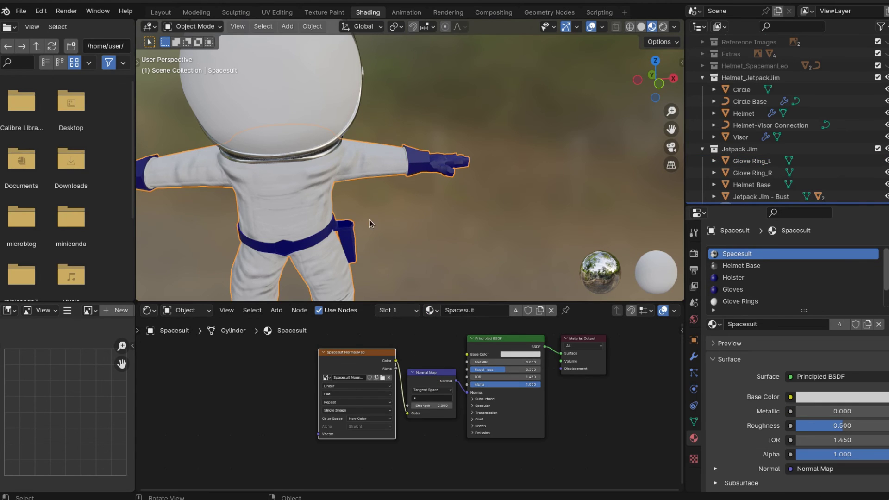
{"action": "left_click", "coordinate": [405, 159]}
{"action": "scroll", "coordinate": [592, 421], "scroll_direction": "up", "scroll_amount": 1}
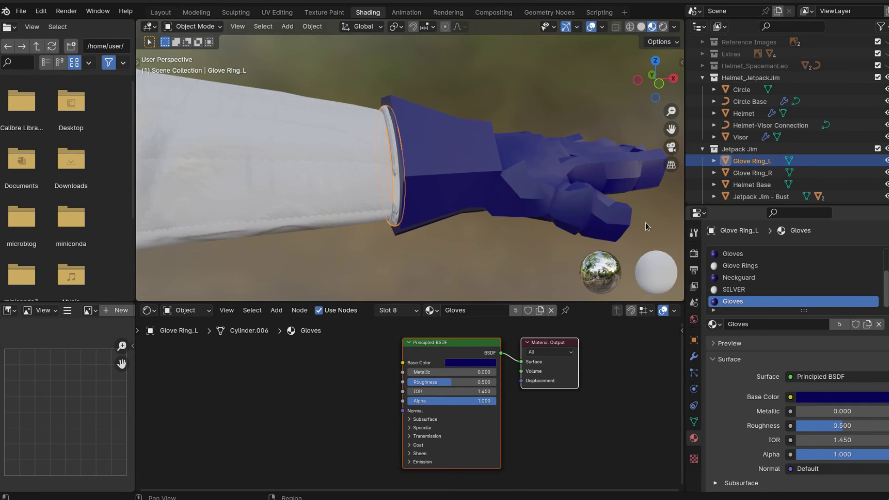
Replace the Helmet object's material with the existing White material
{"action": "scroll", "coordinate": [595, 202], "scroll_direction": "down", "scroll_amount": 5}
{"action": "middle_click_drag", "start_coordinate": [420, 168], "coordinate": [396, 156]}
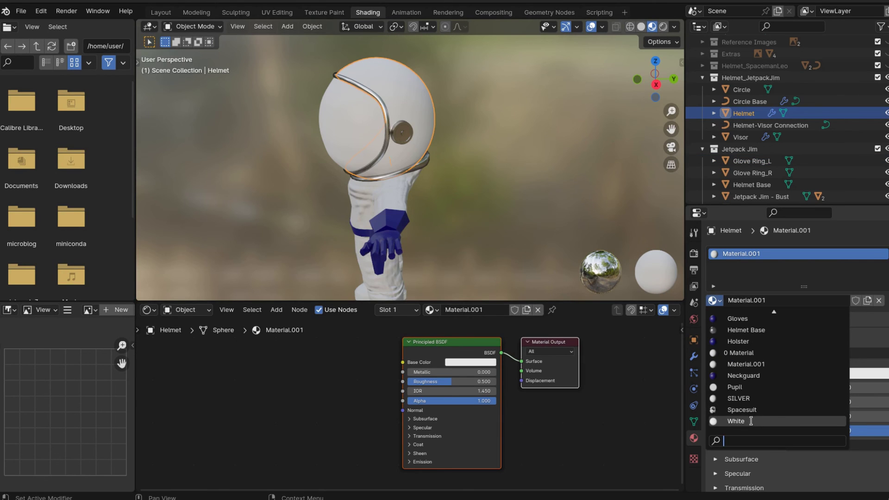
{"action": "left_click", "coordinate": [751, 421]}
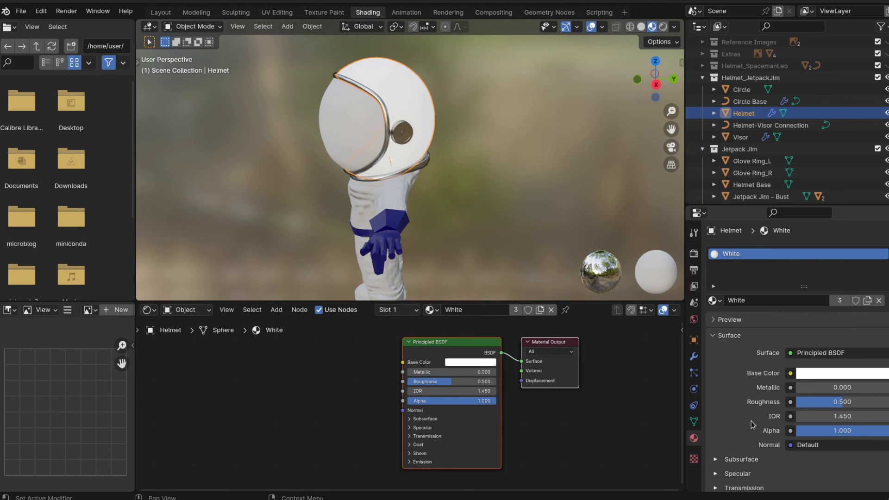